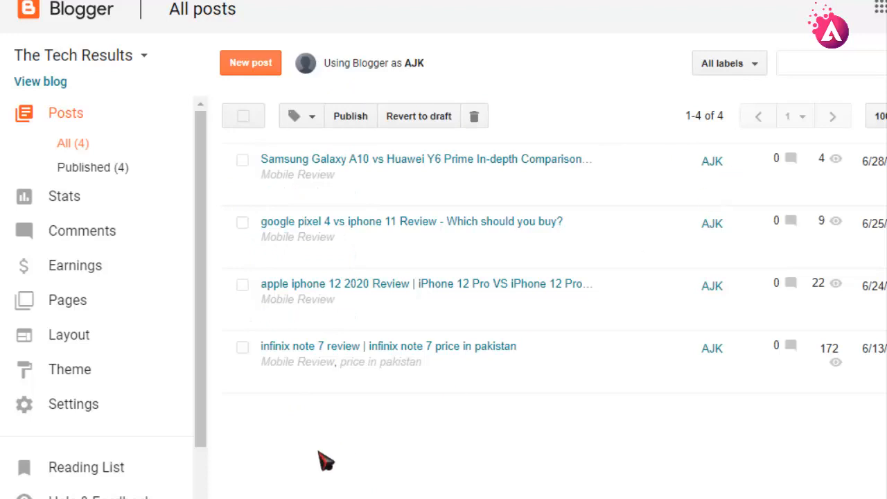
# Look through the blog's overview stats and its Search preferences settings, including the crawlers and indexing options.
pyautogui.tripleClick(445, 181)
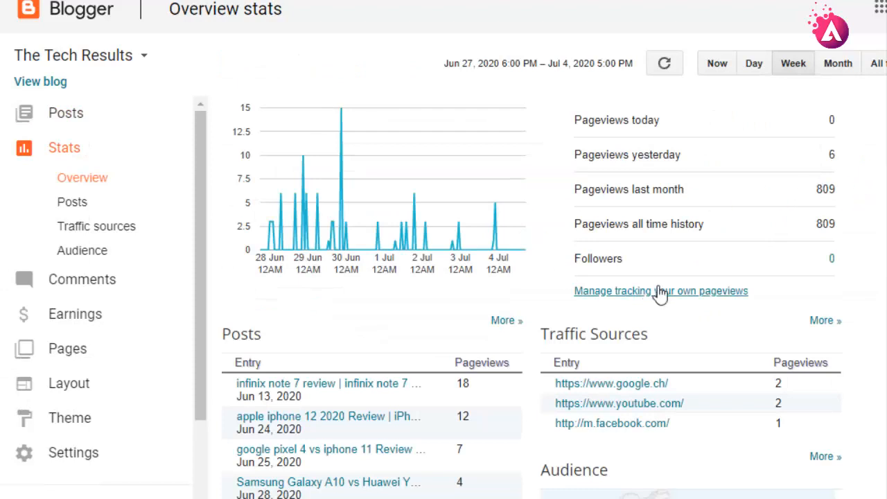
pyautogui.scroll(-3, 705, 351)
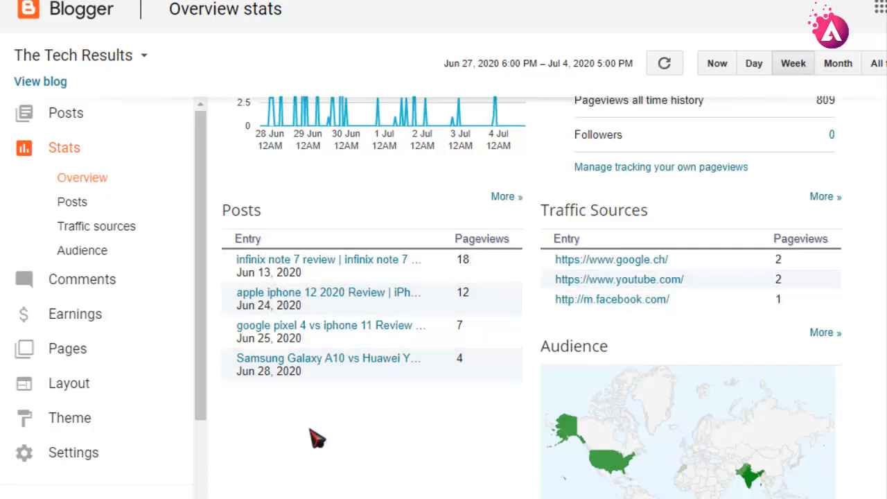
pyautogui.click(99, 459)
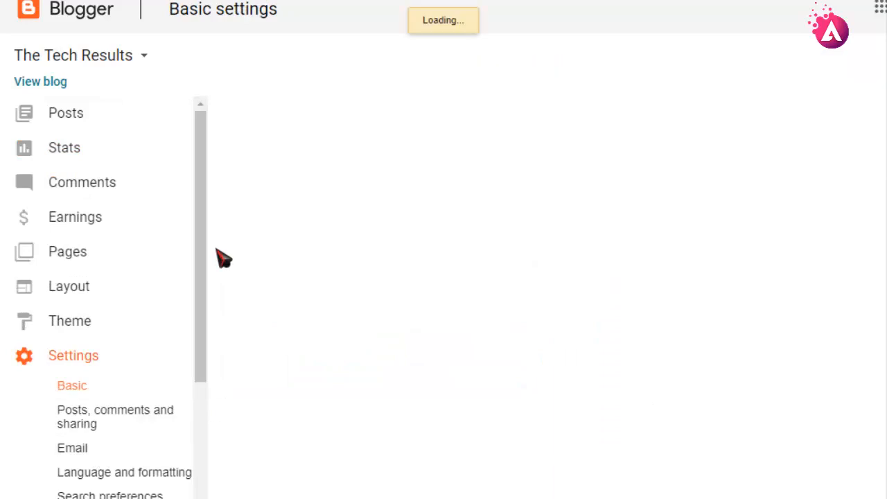
pyautogui.scroll(-3, 111, 360)
pyautogui.scroll(-2, 104, 371)
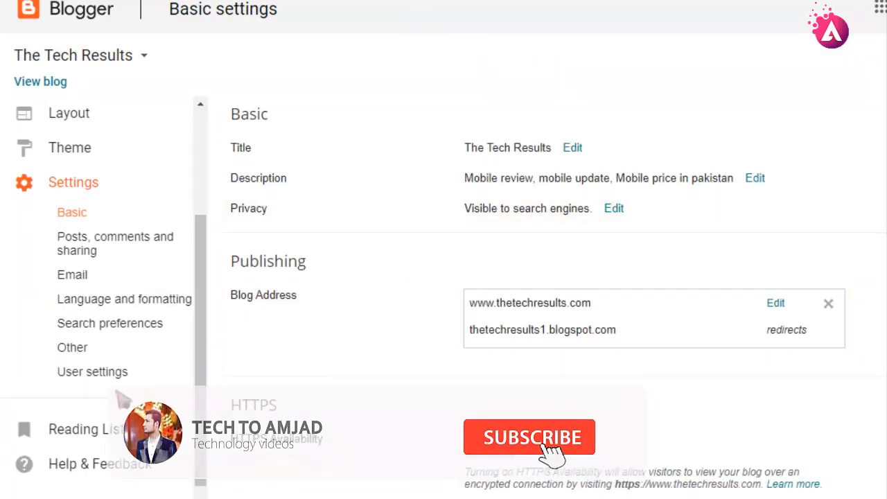
pyautogui.scroll(-2, 79, 323)
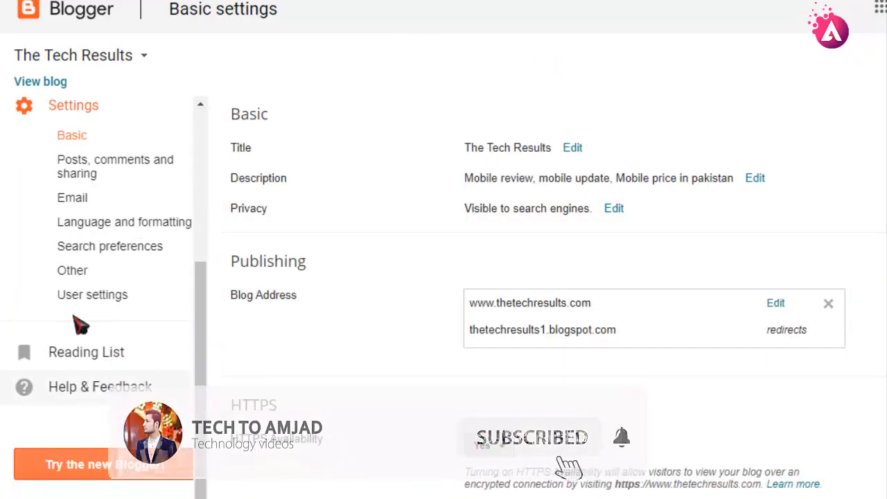
pyautogui.click(105, 255)
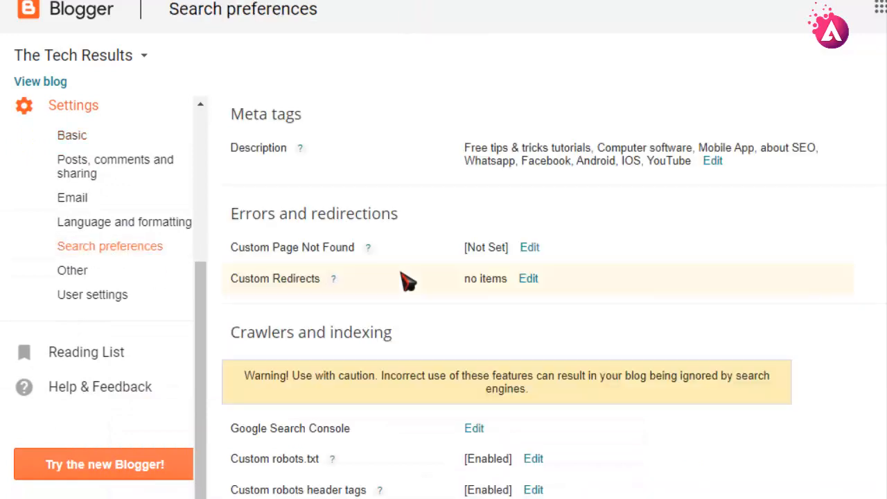
pyautogui.scroll(-1, 410, 370)
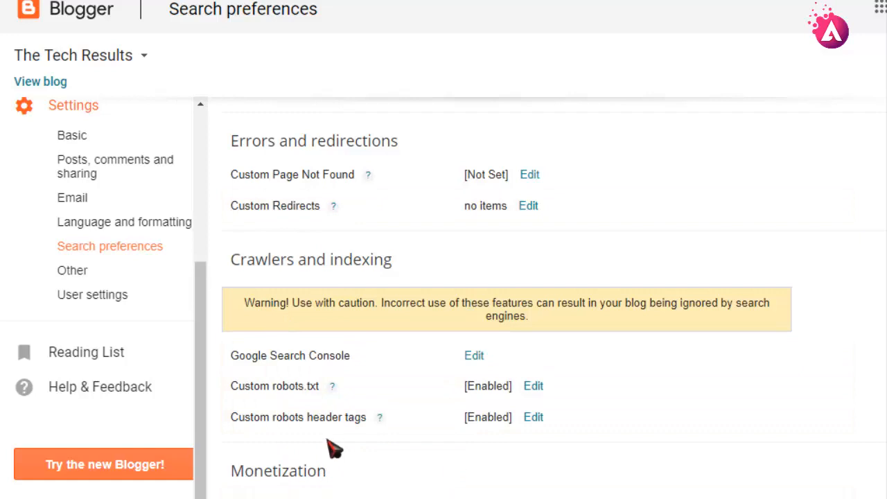
# Open the blog's Other settings and activate the Analytics Web Property ID field.
pyautogui.click(104, 277)
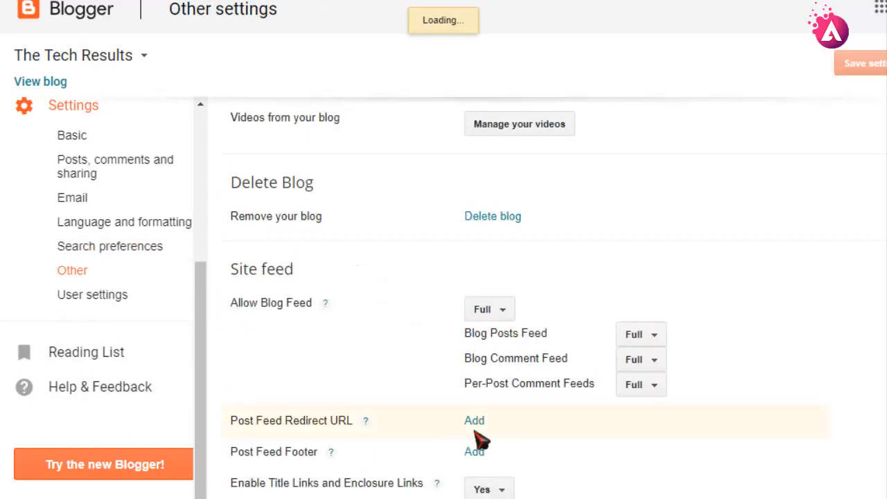
pyautogui.scroll(-2, 475, 440)
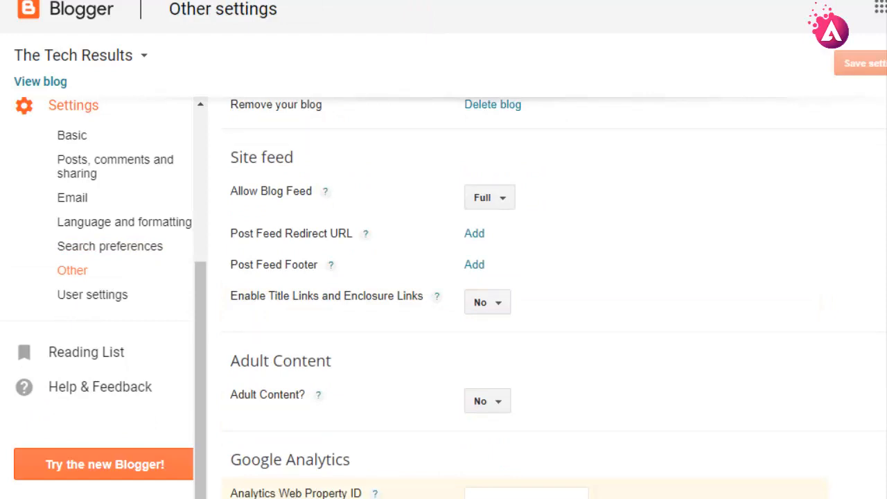
pyautogui.click(499, 493)
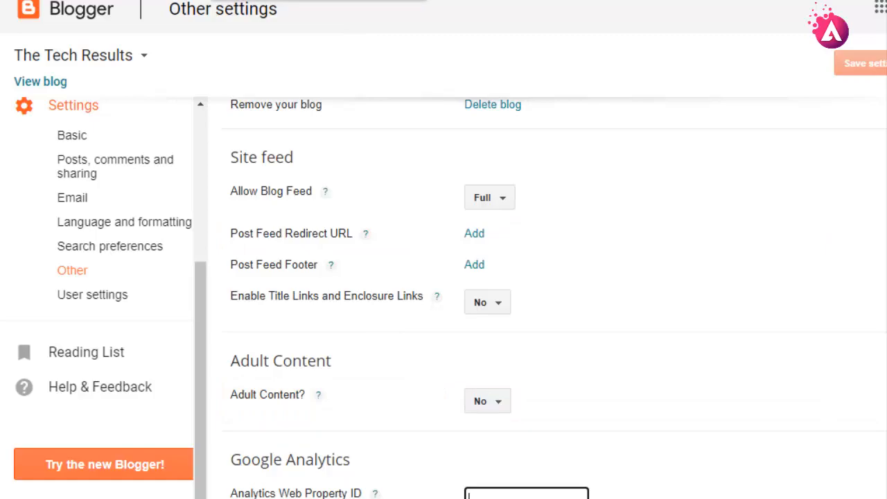
# Switch to Google Analytics in a separate browser tab.
pyautogui.click(410, 1)
pyautogui.click(375, 3)
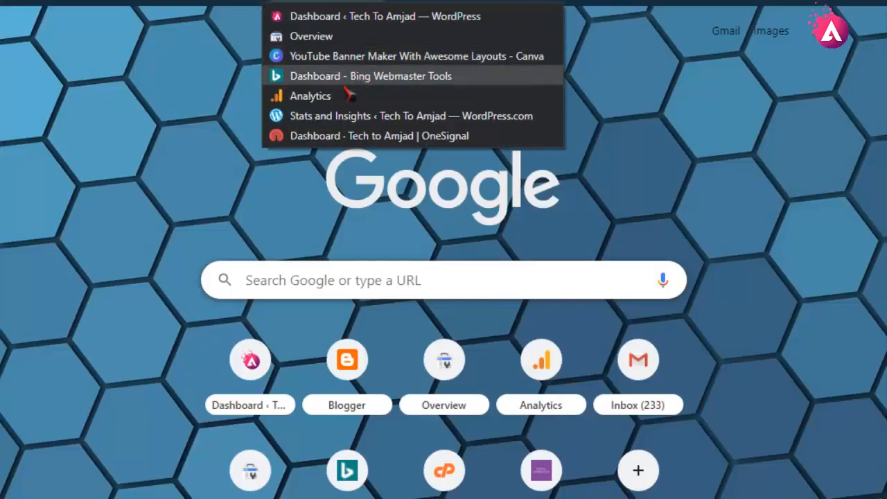
pyautogui.click(196, 144)
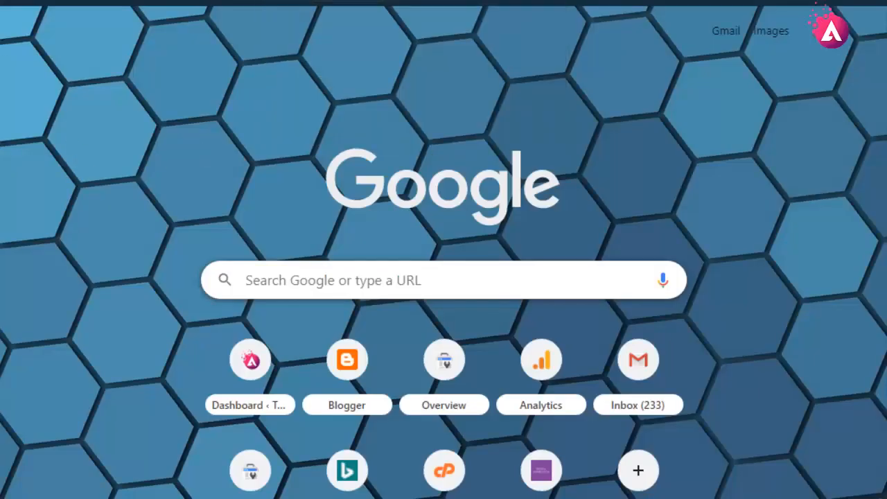
pyautogui.click(277, 0)
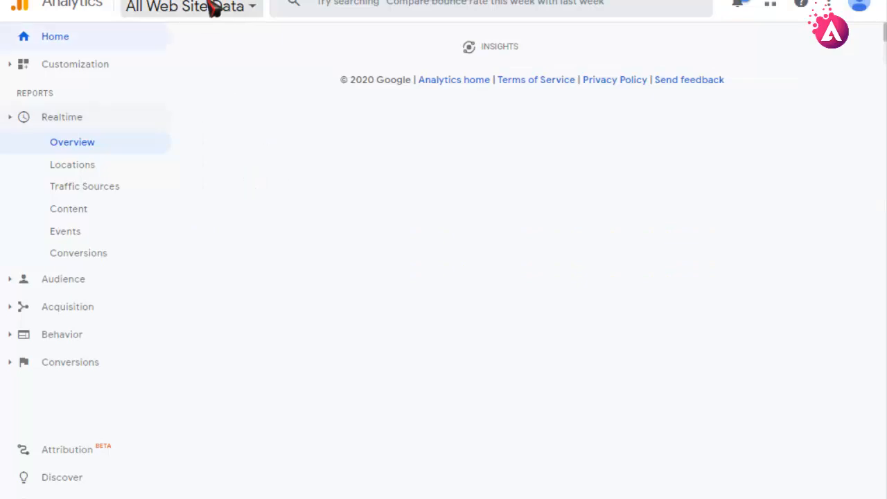
# Check the existing Analytics accounts and properties, and open the administration page.
pyautogui.click(214, 6)
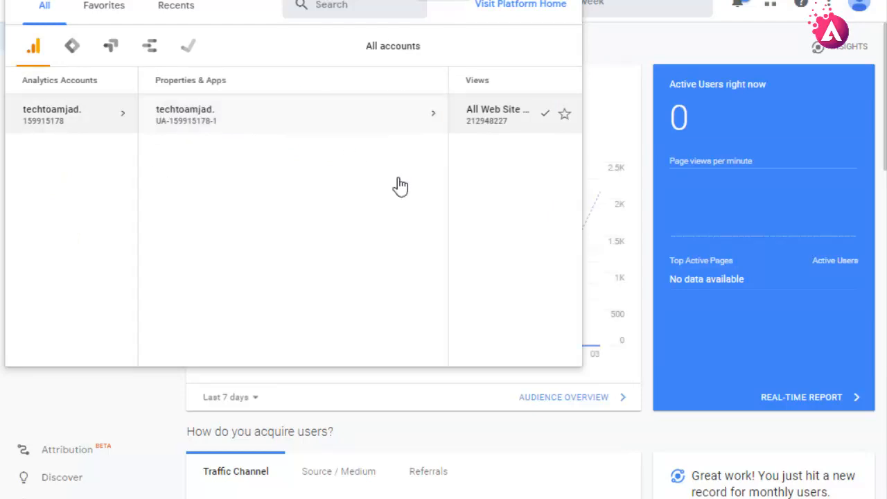
pyautogui.click(77, 496)
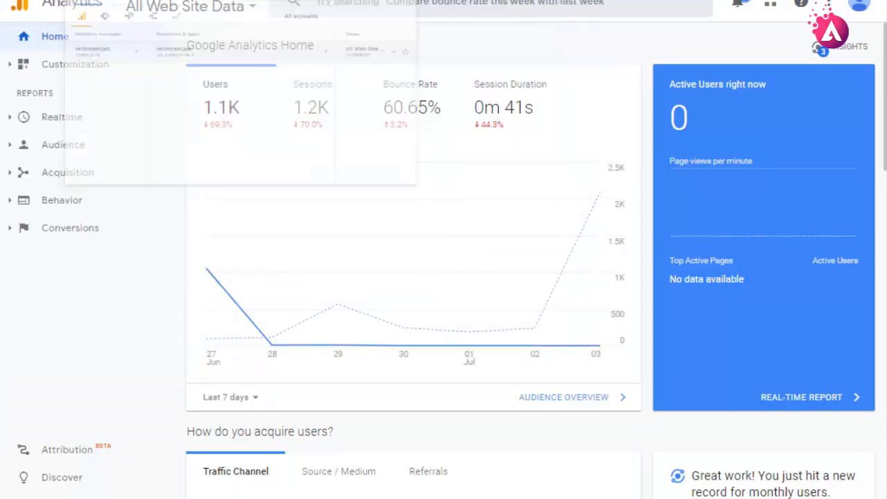
pyautogui.click(76, 497)
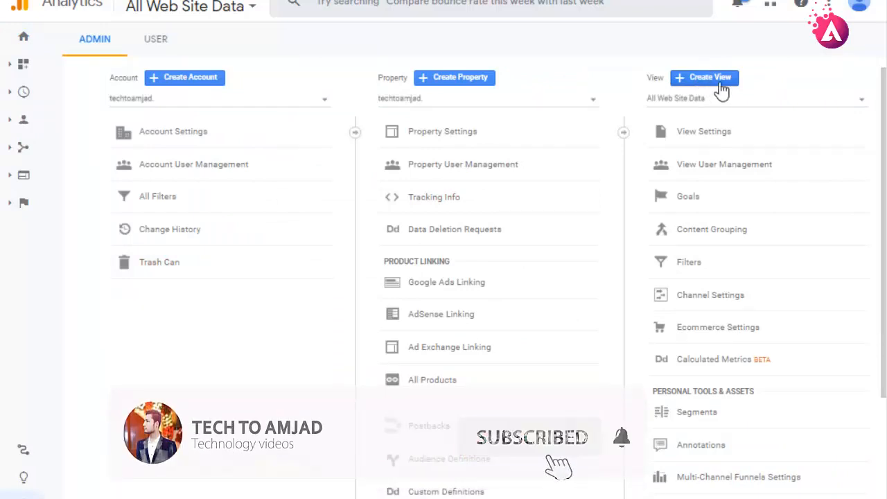
# Start creating a new property that measures the Web and continue to the property setup.
pyautogui.click(475, 82)
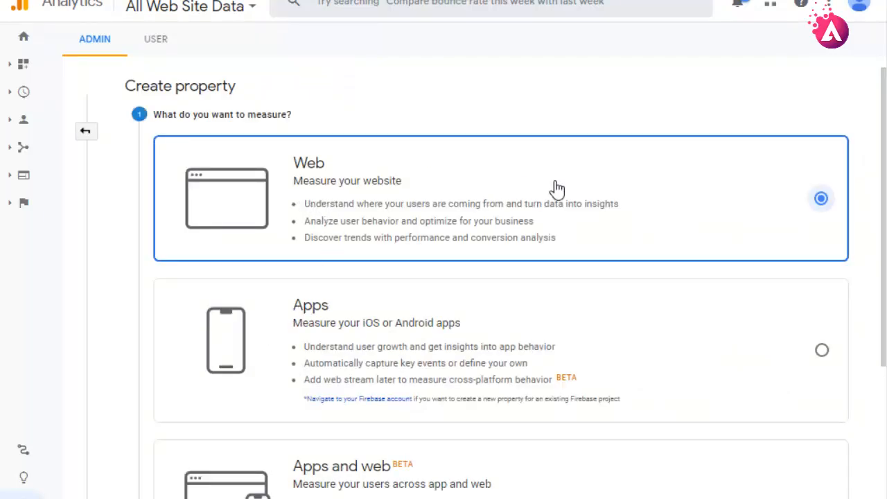
pyautogui.scroll(-3, 368, 404)
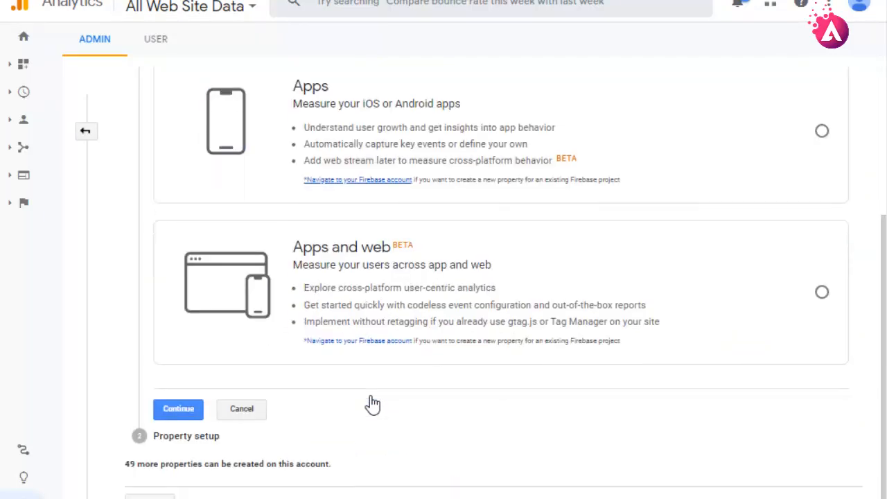
pyautogui.scroll(3, 366, 280)
pyautogui.scroll(-3, 445, 331)
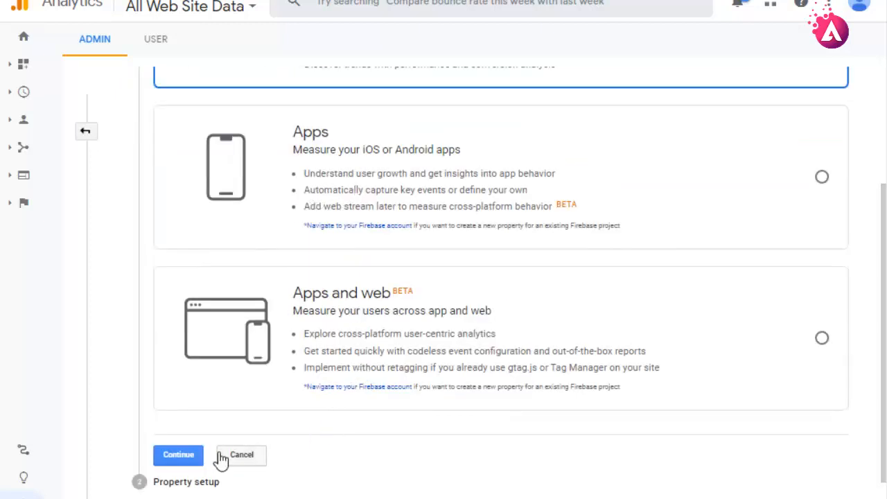
pyautogui.click(193, 459)
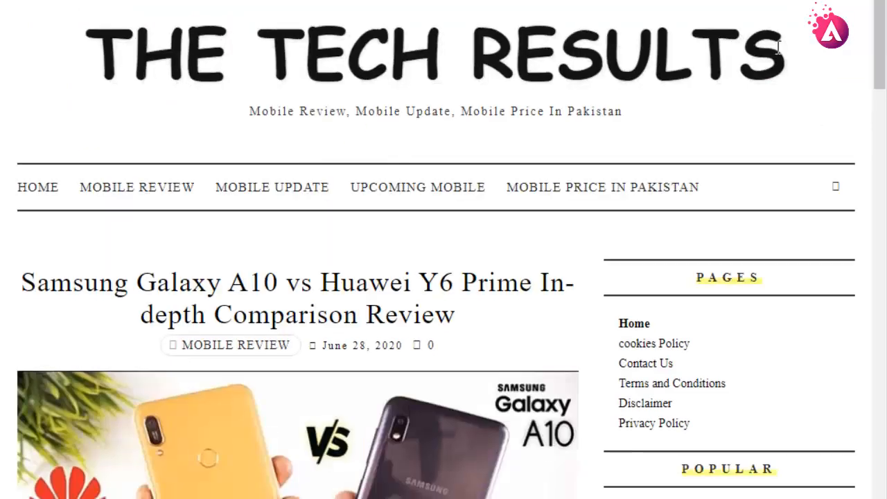
# Copy the blog's title and tagline from its home page and paste them as the new property's website name.
pyautogui.rightClick(682, 48)
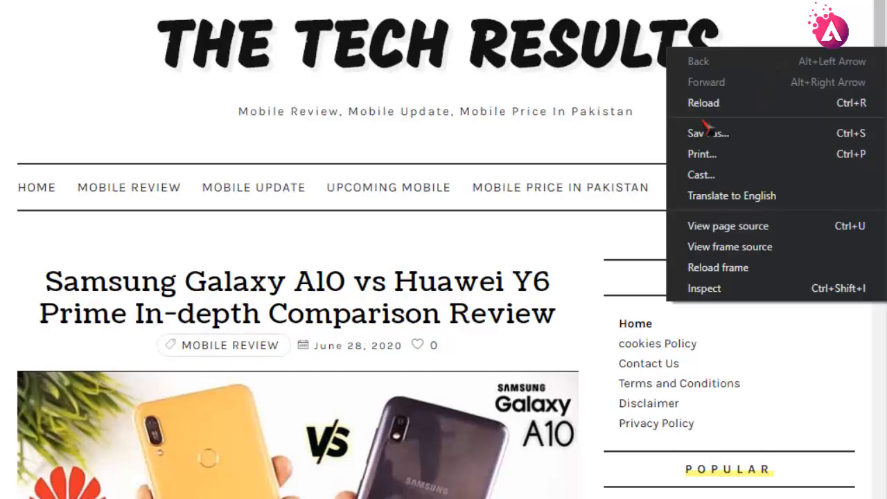
pyautogui.click(555, 61)
pyautogui.moveTo(728, 46); pyautogui.dragTo(170, 50)
pyautogui.hotkey('ctrl', 'c')
pyautogui.rightClick(172, 44)
pyautogui.click(194, 59)
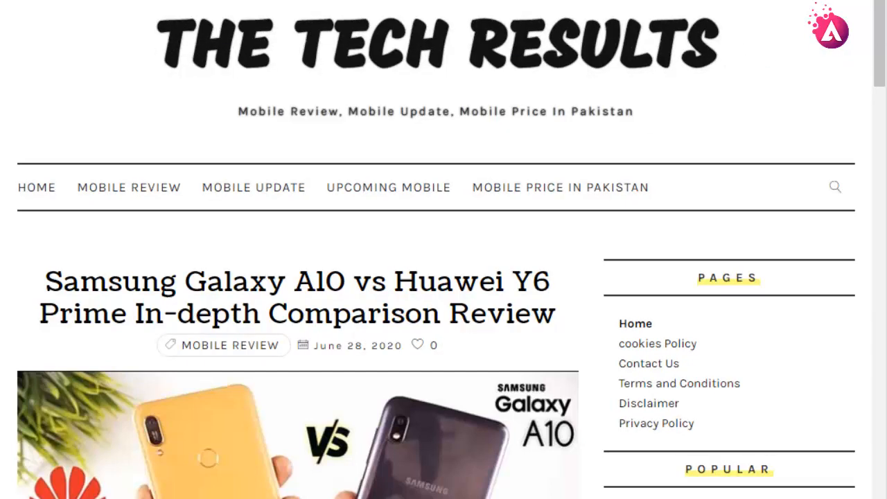
pyautogui.hotkey('ctrl', 'Tab')
pyautogui.rightClick(220, 211)
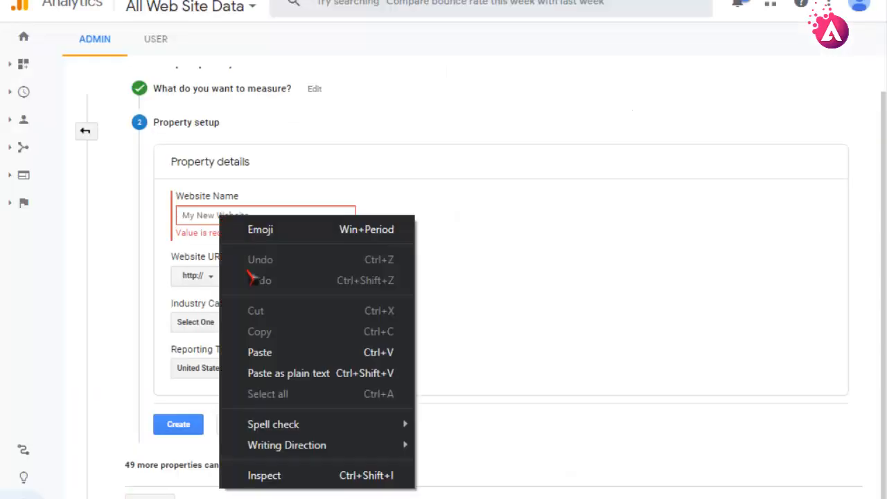
pyautogui.click(254, 353)
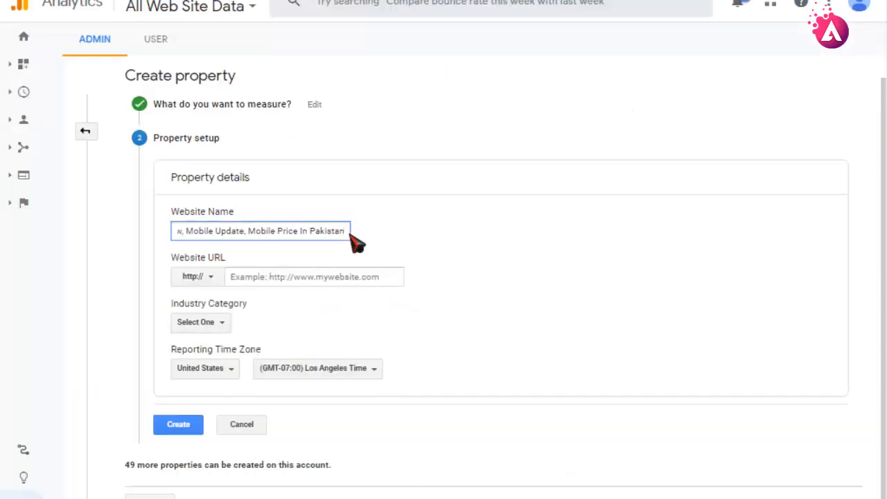
# Replace the property's website name with thetechresults, copied from the blog's web address.
pyautogui.hotkey('ctrl', 'shift', 'Tab')
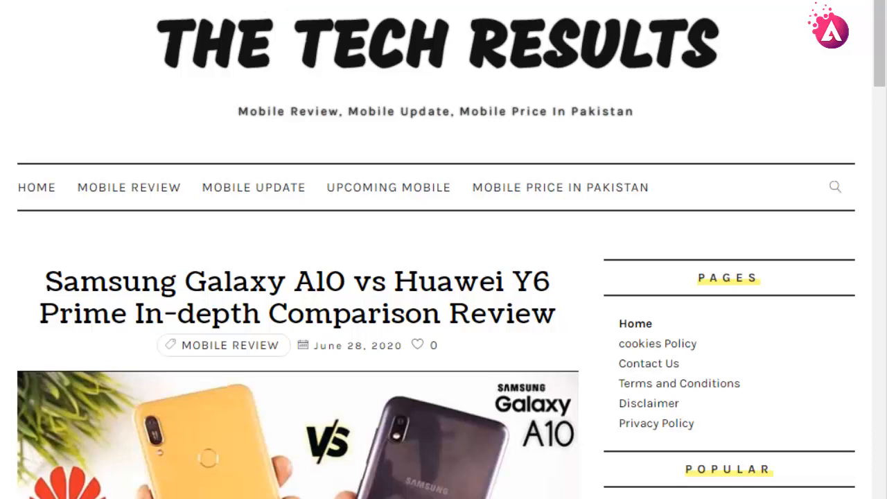
pyautogui.rightClick(214, 1)
pyautogui.click(260, 59)
pyautogui.click(451, 2)
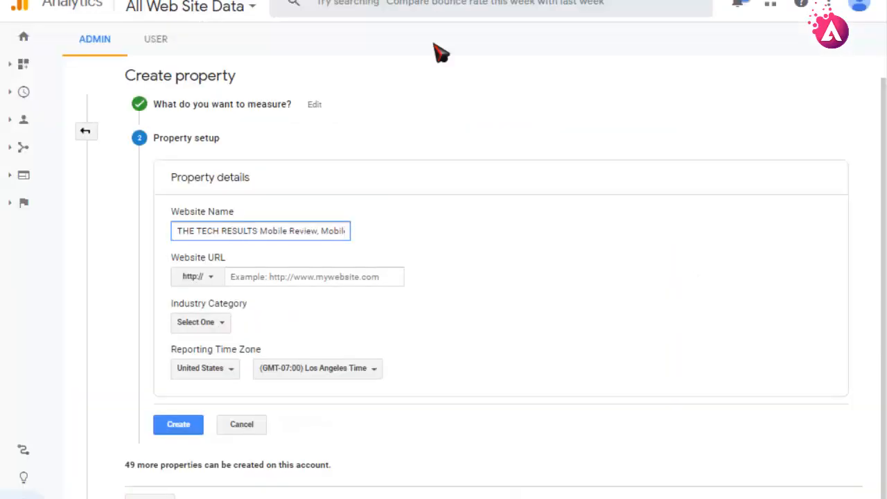
pyautogui.rightClick(313, 230)
pyautogui.click(391, 405)
pyautogui.rightClick(270, 239)
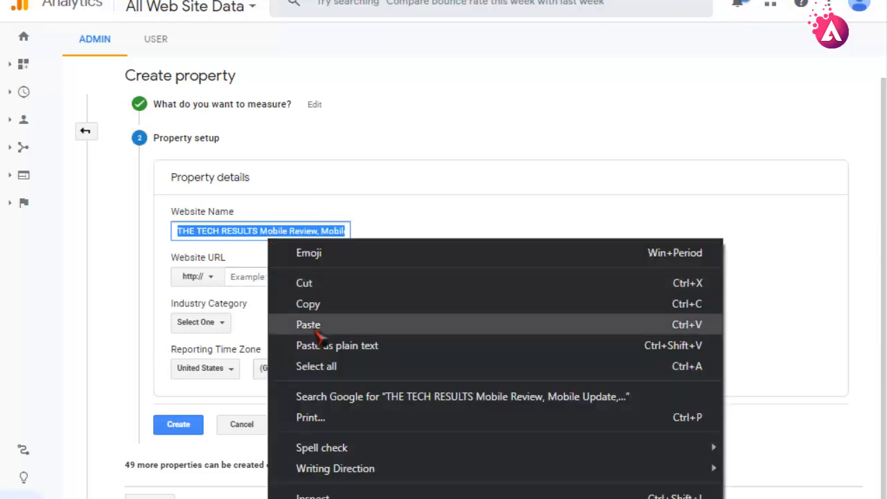
pyautogui.click(316, 331)
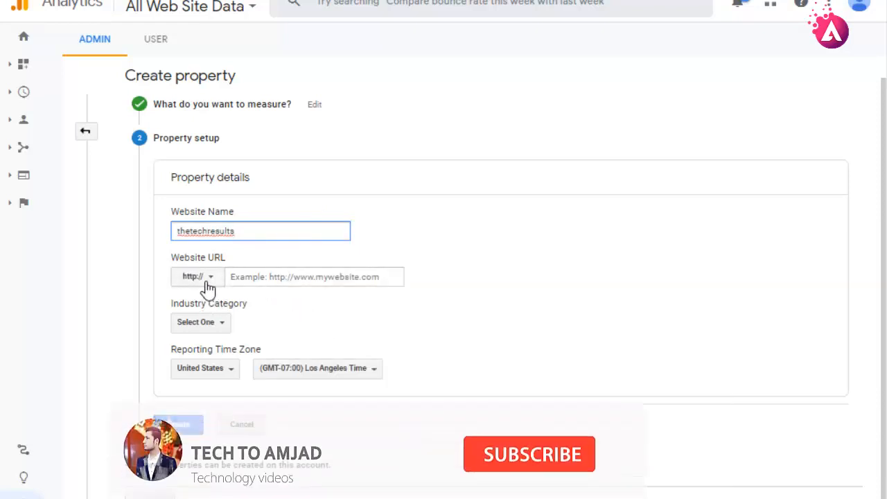
pyautogui.click(275, 277)
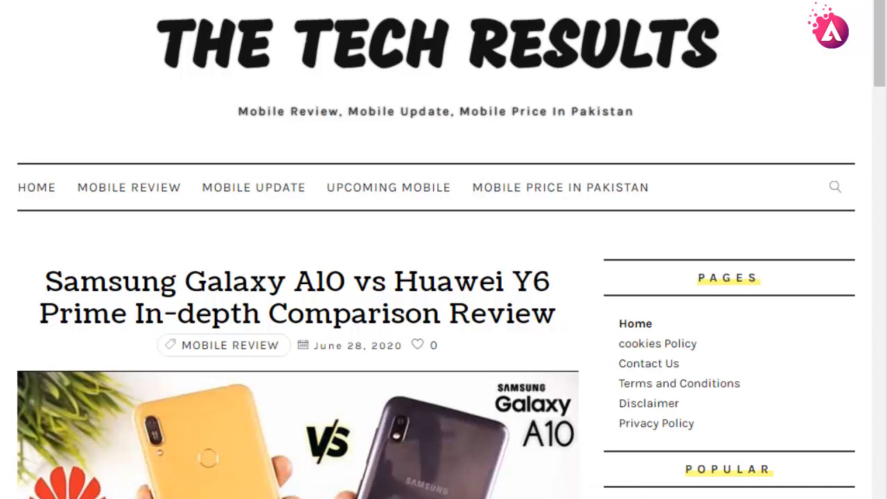
pyautogui.rightClick(181, 2)
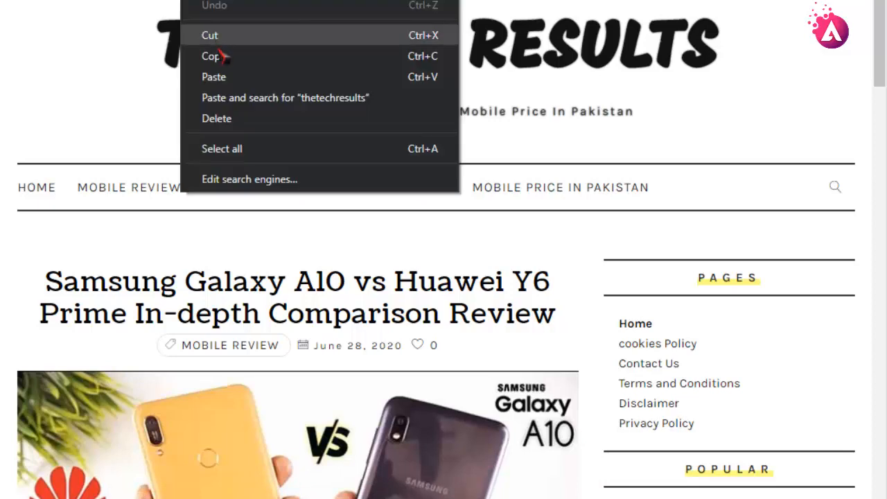
pyautogui.click(222, 53)
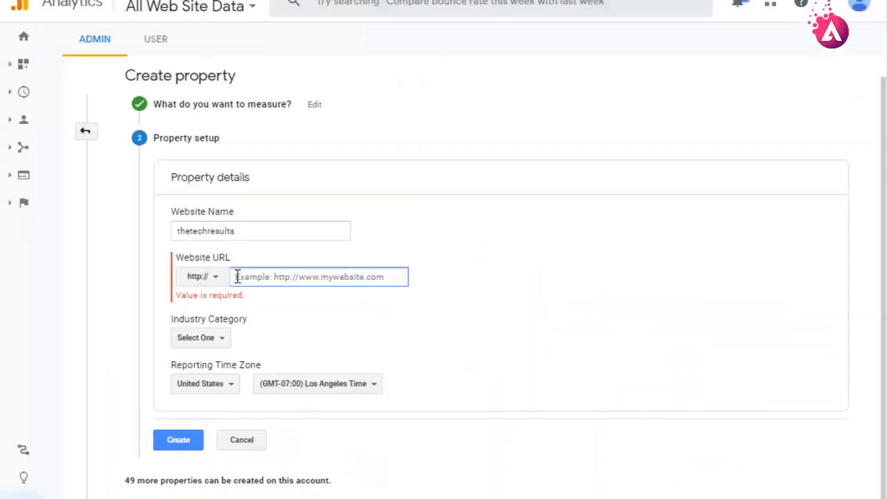
pyautogui.click(211, 277)
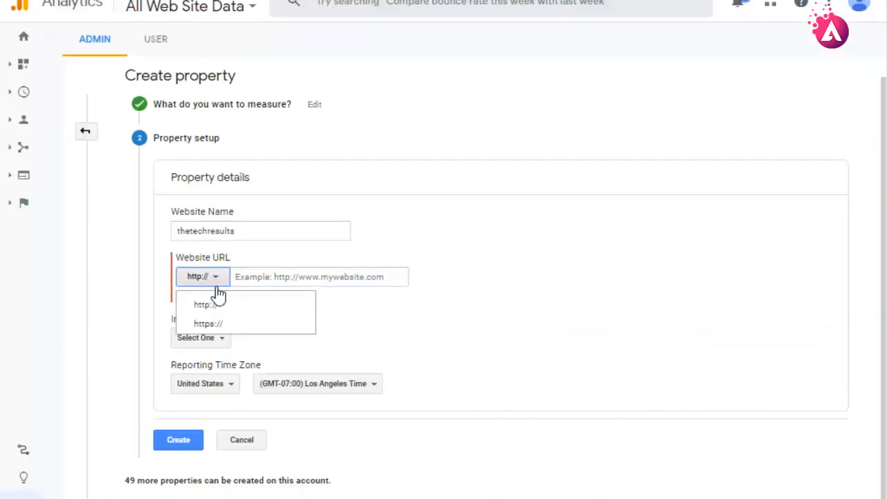
pyautogui.click(224, 323)
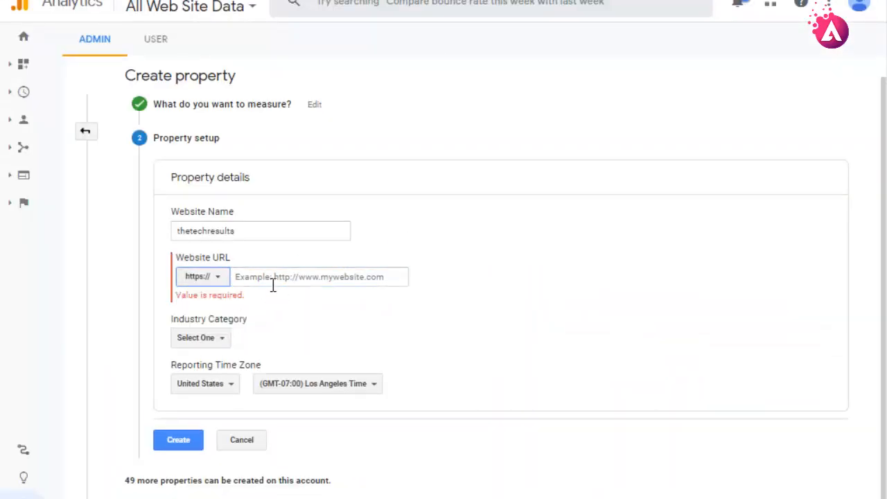
pyautogui.rightClick(274, 283)
pyautogui.click(323, 143)
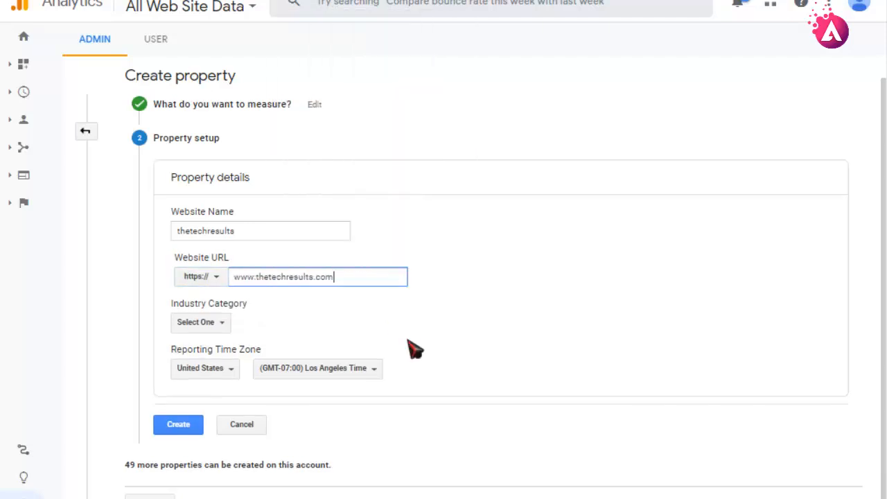
# Set the new property's industry category to Other.
pyautogui.click(200, 323)
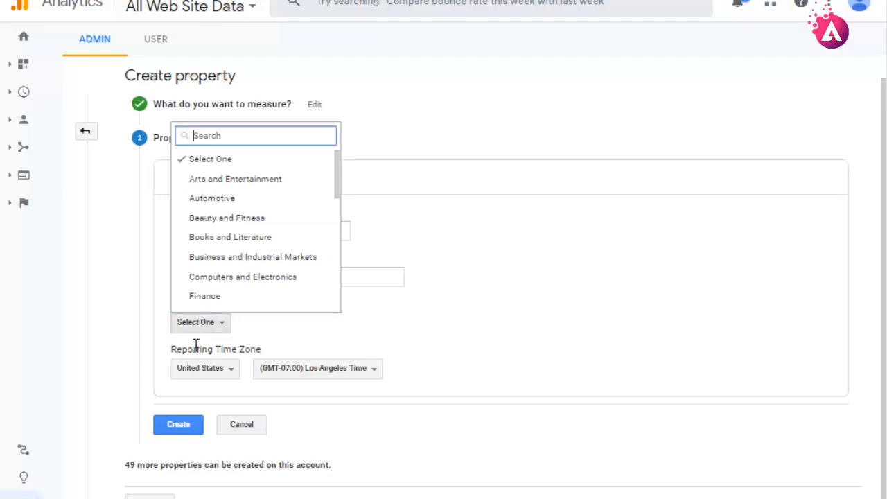
pyautogui.scroll(-5, 205, 242)
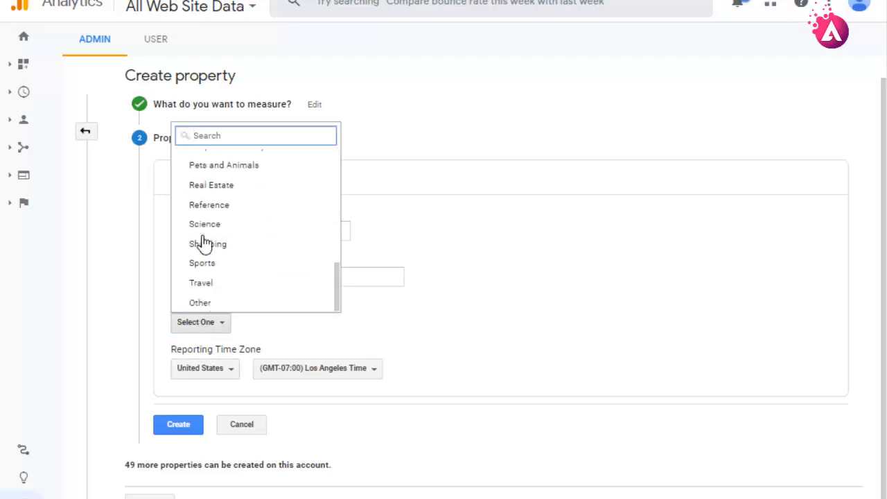
pyautogui.click(215, 302)
# Find Pakistan by searching for pa, set it as the property's reporting time zone country, and create the property.
pyautogui.click(181, 373)
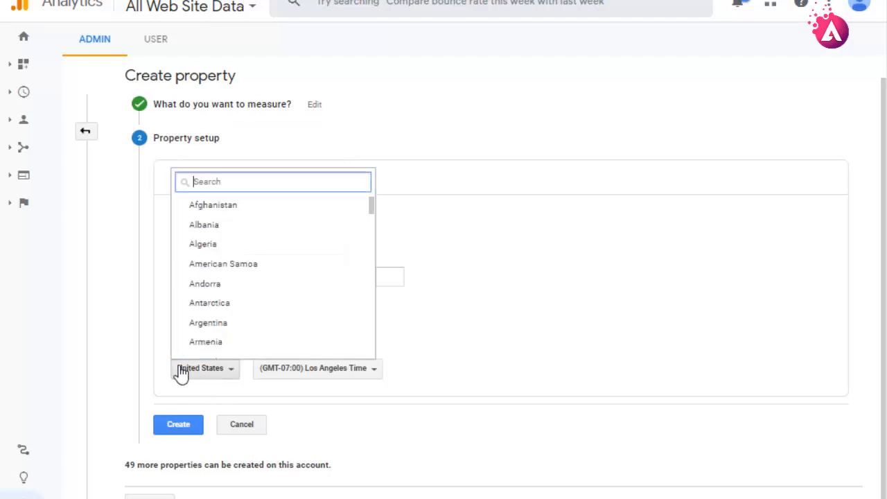
pyautogui.scroll(-15, 266, 258)
pyautogui.scroll(-10, 265, 259)
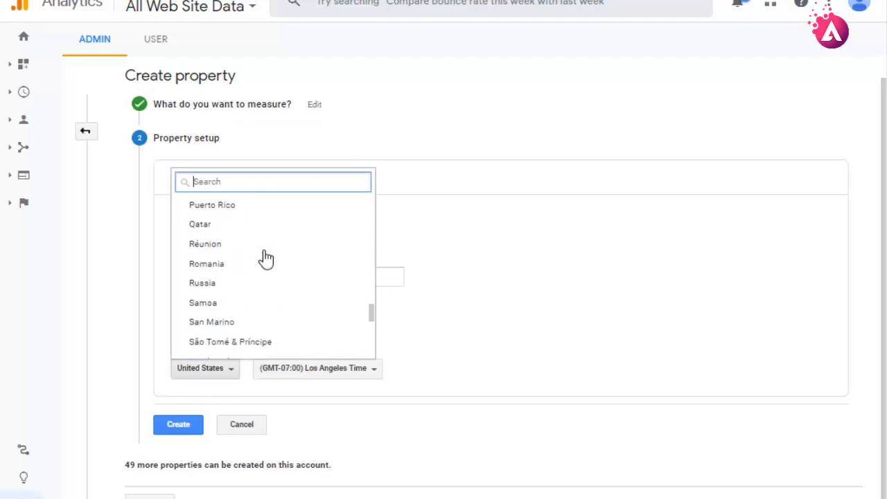
pyautogui.click(304, 497)
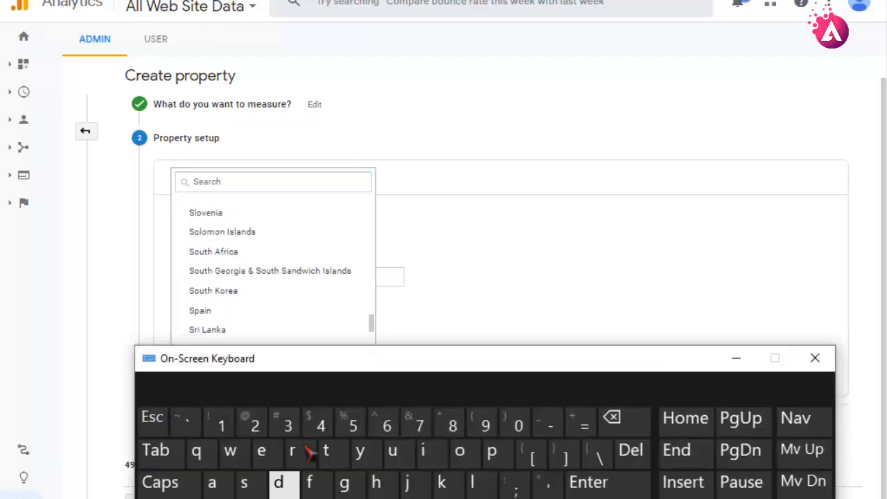
pyautogui.click(220, 189)
pyautogui.click(505, 451)
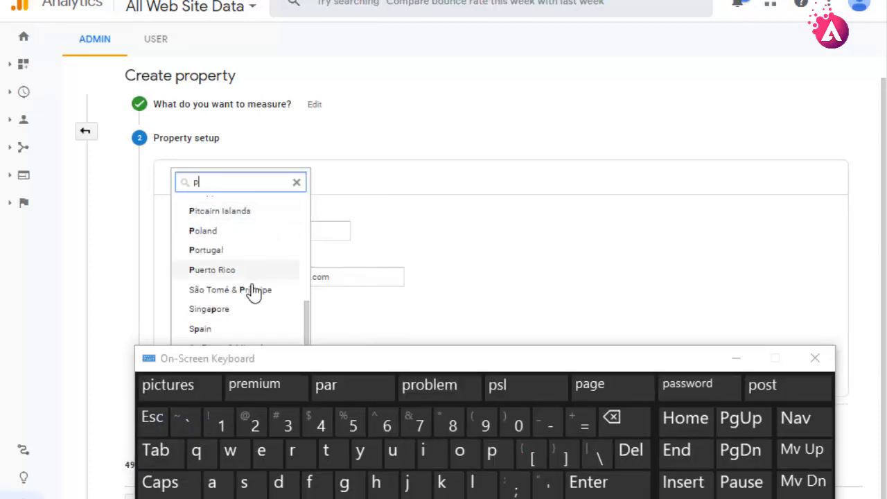
pyautogui.click(215, 489)
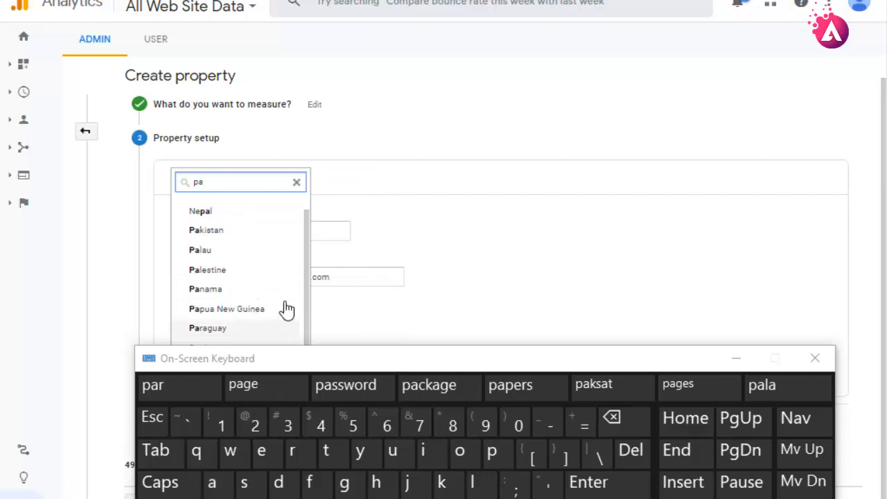
pyautogui.click(294, 232)
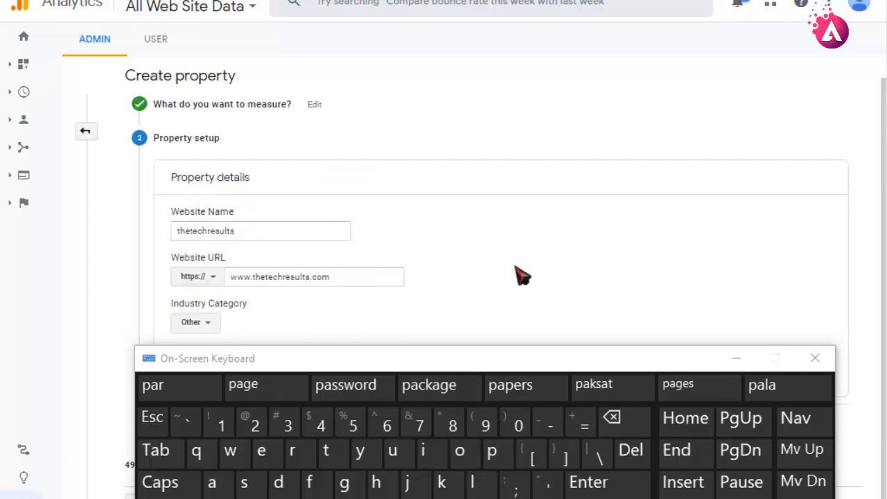
pyautogui.click(736, 358)
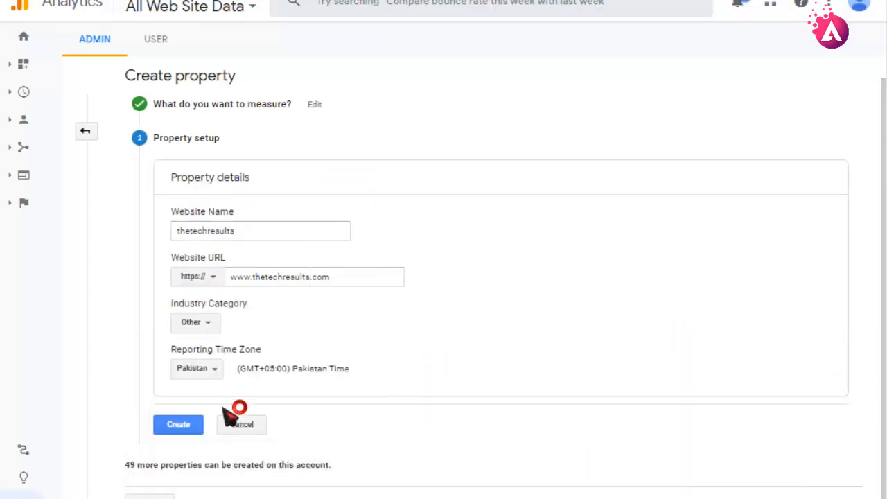
pyautogui.click(179, 427)
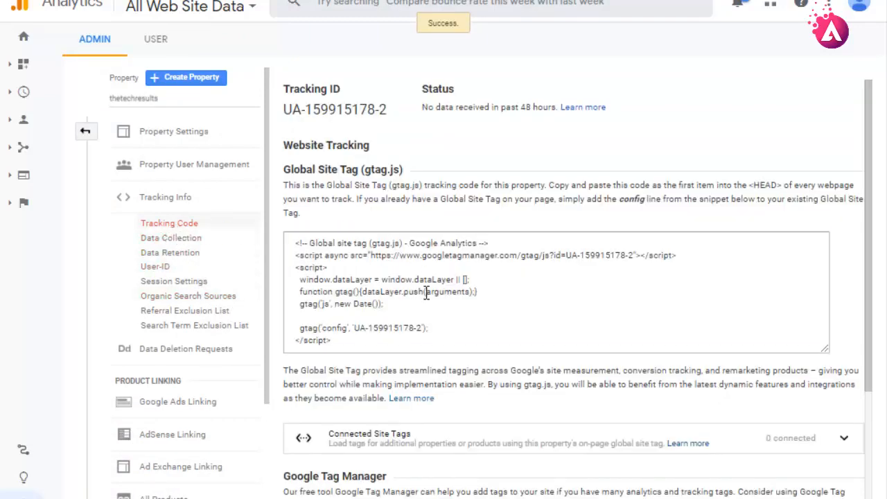
# Copy the Tracking ID of the new thetechresults property.
pyautogui.click(292, 297)
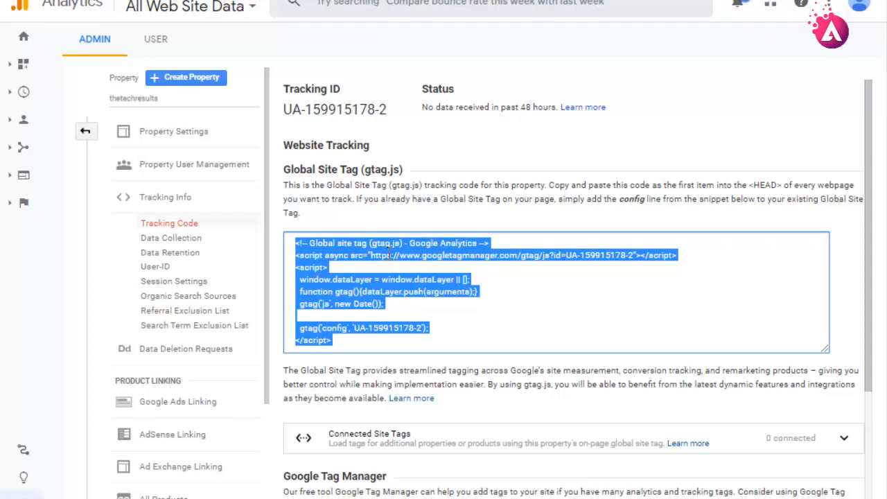
pyautogui.moveTo(285, 108); pyautogui.dragTo(407, 116)
pyautogui.rightClick(363, 115)
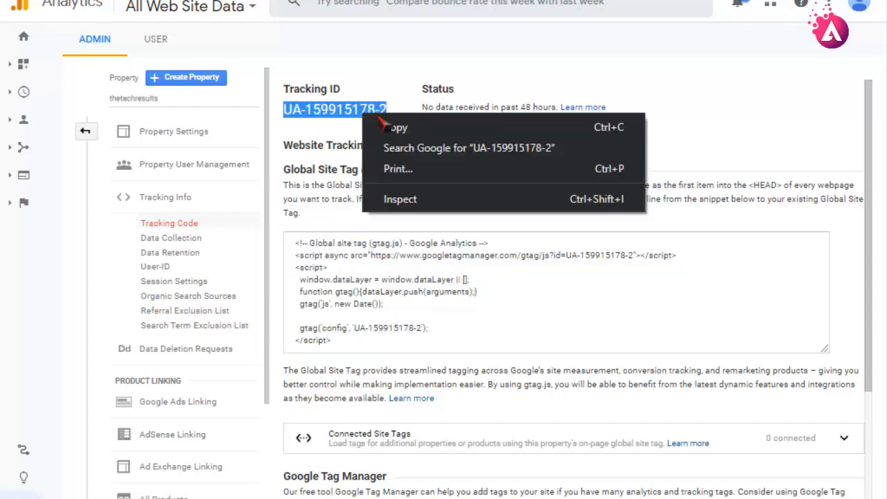
pyautogui.click(383, 122)
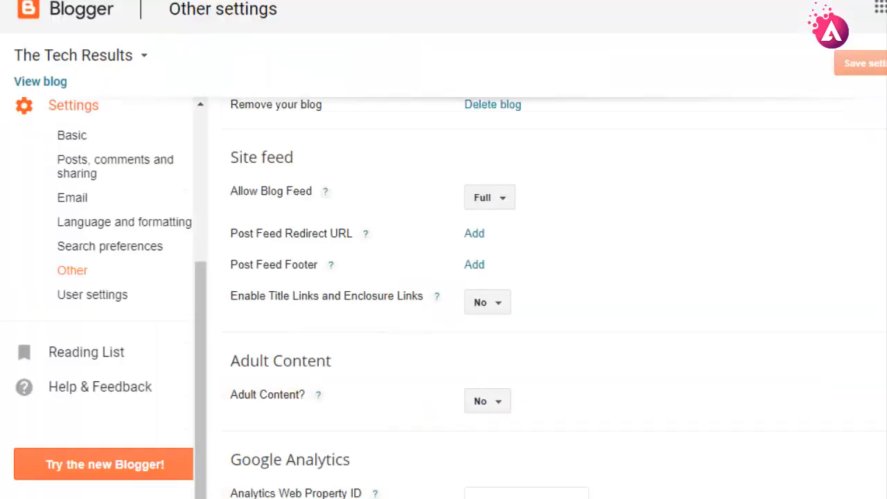
# Paste the copied tracking ID as the Analytics Web Property ID in Blogger's Other settings and save the settings.
pyautogui.rightClick(485, 494)
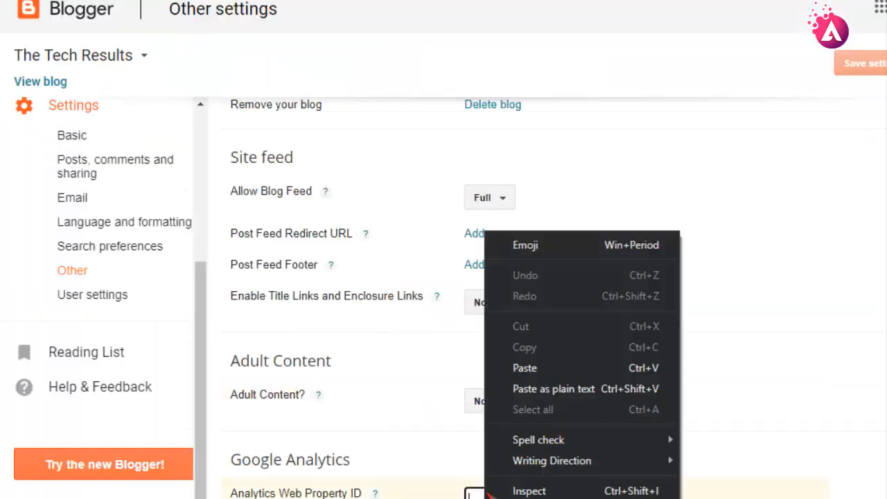
pyautogui.click(519, 364)
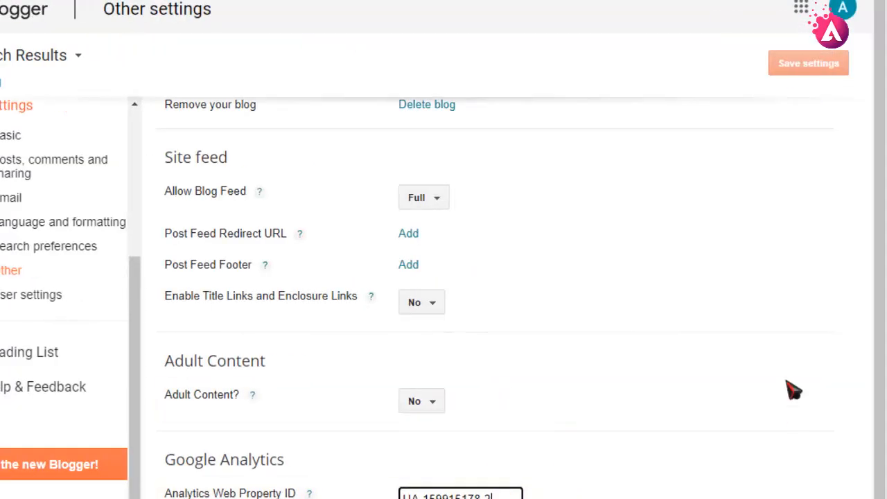
pyautogui.click(867, 63)
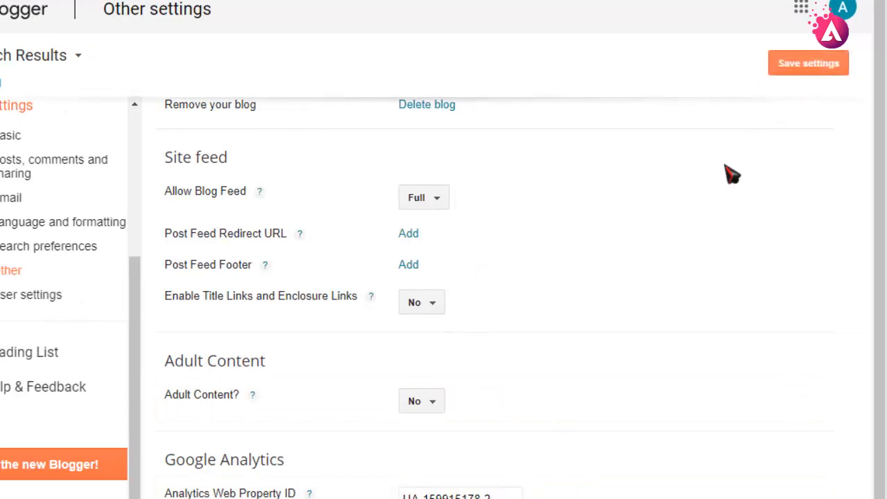
pyautogui.click(794, 64)
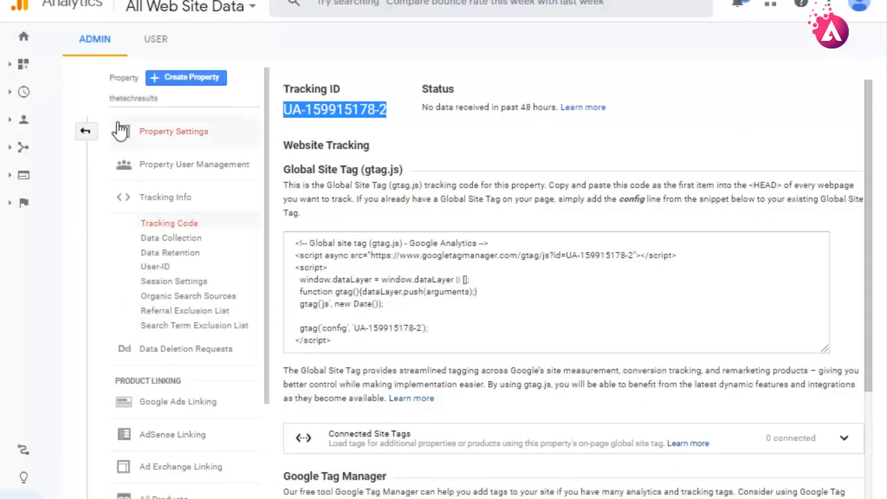
# In Google Analytics, select the thetechresults property and open its Realtime Overview report.
pyautogui.click(160, 9)
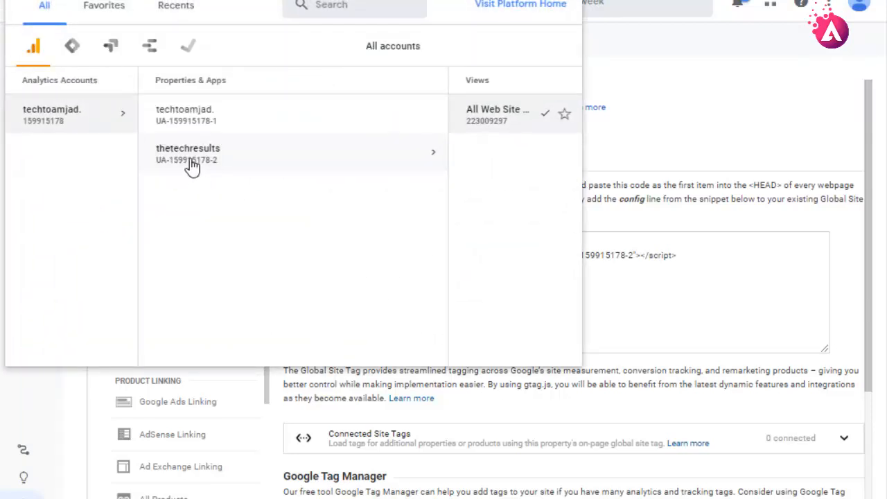
pyautogui.click(190, 165)
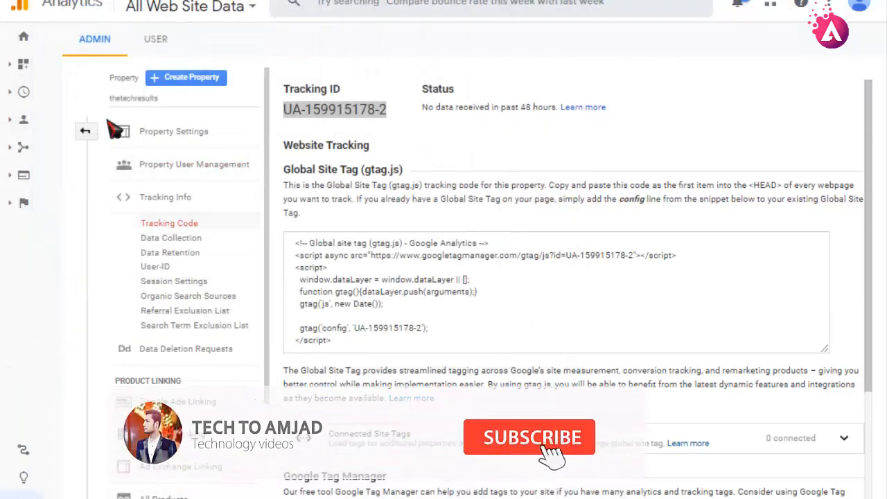
pyautogui.click(23, 64)
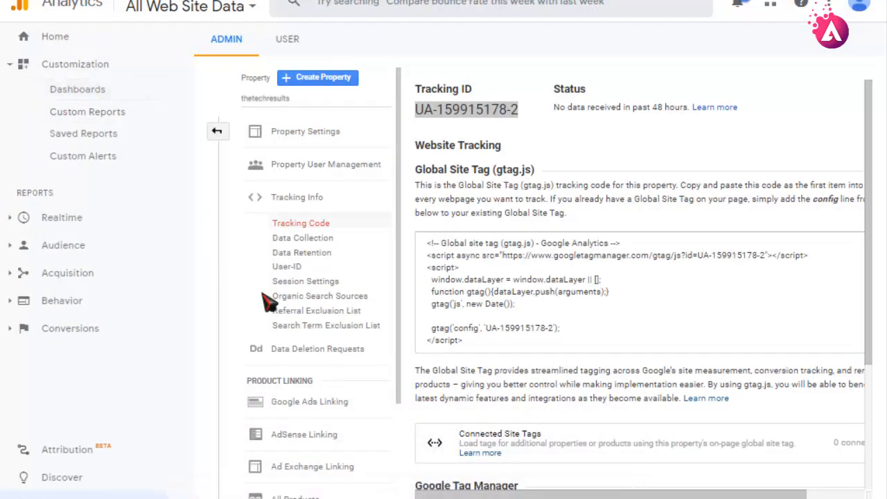
pyautogui.click(85, 219)
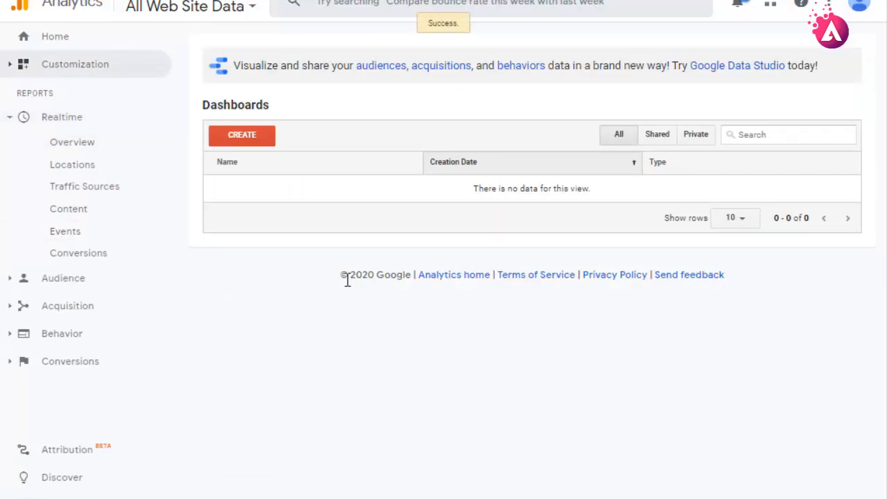
pyautogui.click(76, 143)
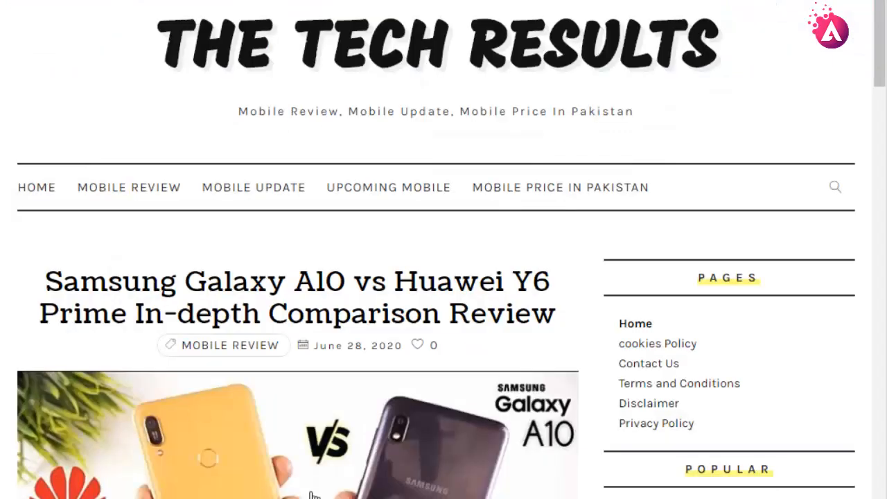
# Browse the blog's home page and examine the active users, pageviews and top locations in the Realtime Overview.
pyautogui.scroll(-10, 298, 277)
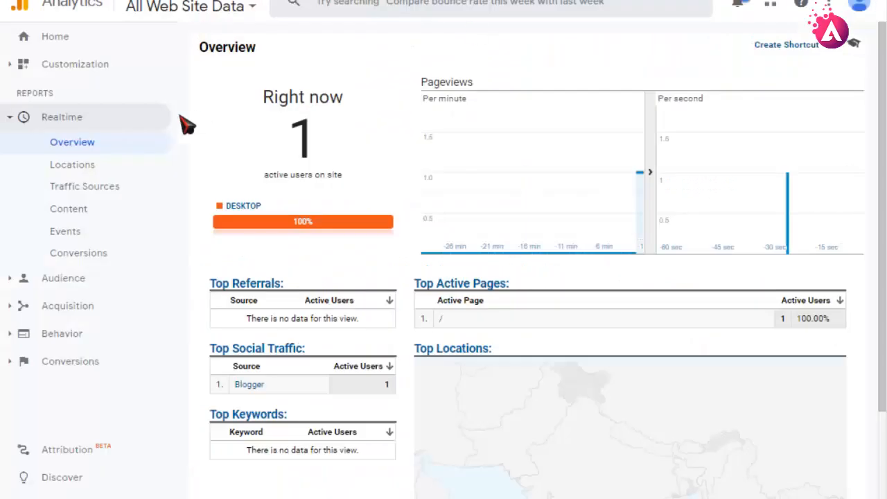
pyautogui.click(69, 118)
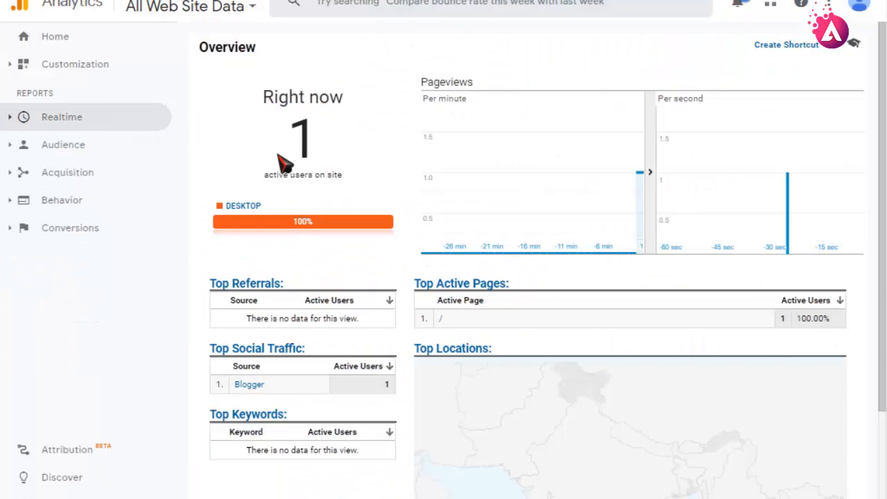
pyautogui.click(101, 118)
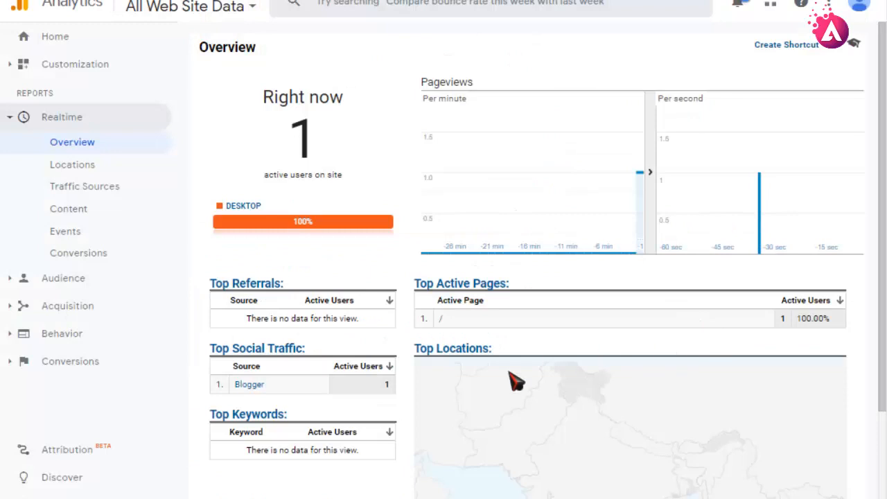
pyautogui.scroll(-3, 512, 378)
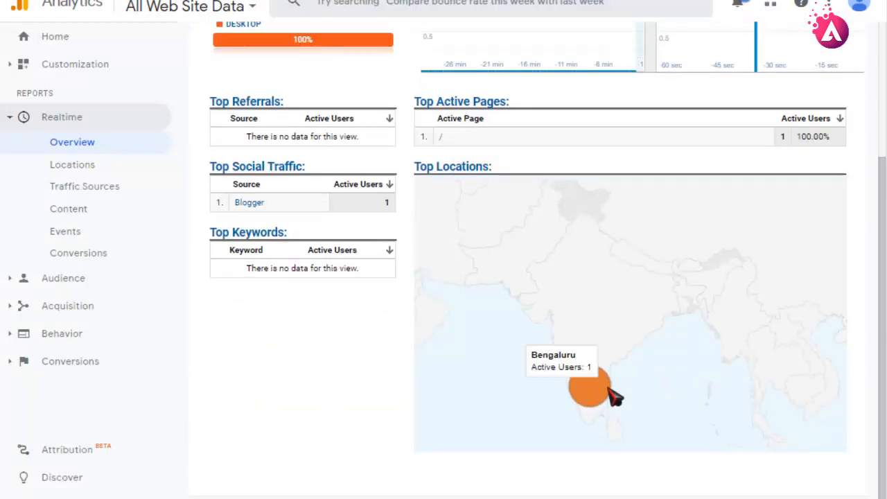
pyautogui.scroll(2, 347, 355)
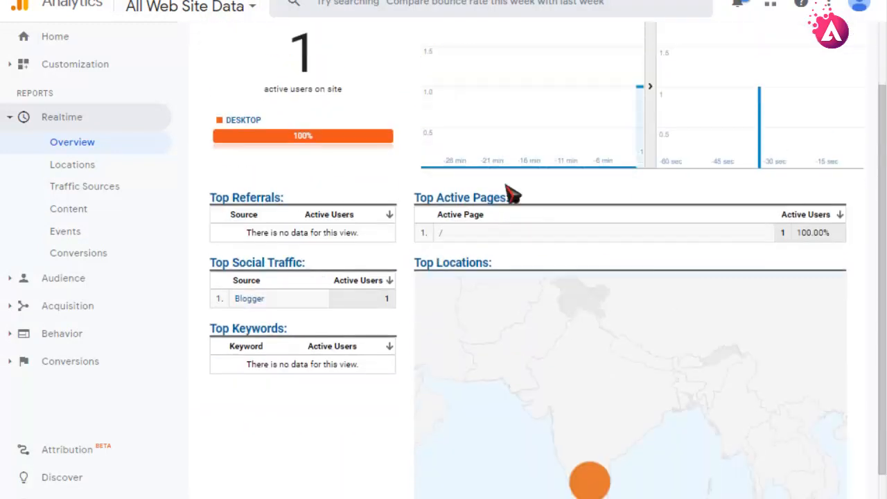
pyautogui.scroll(1, 319, 285)
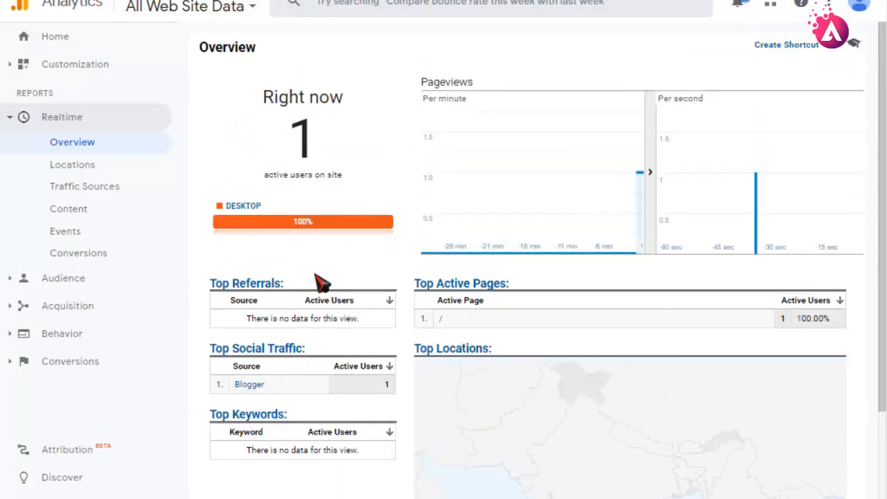
# Open the Realtime Traffic Sources report.
pyautogui.click(101, 186)
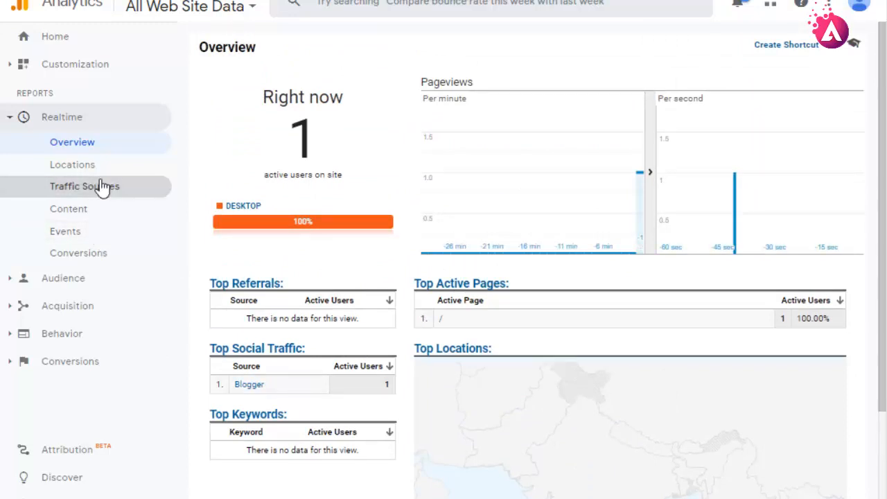